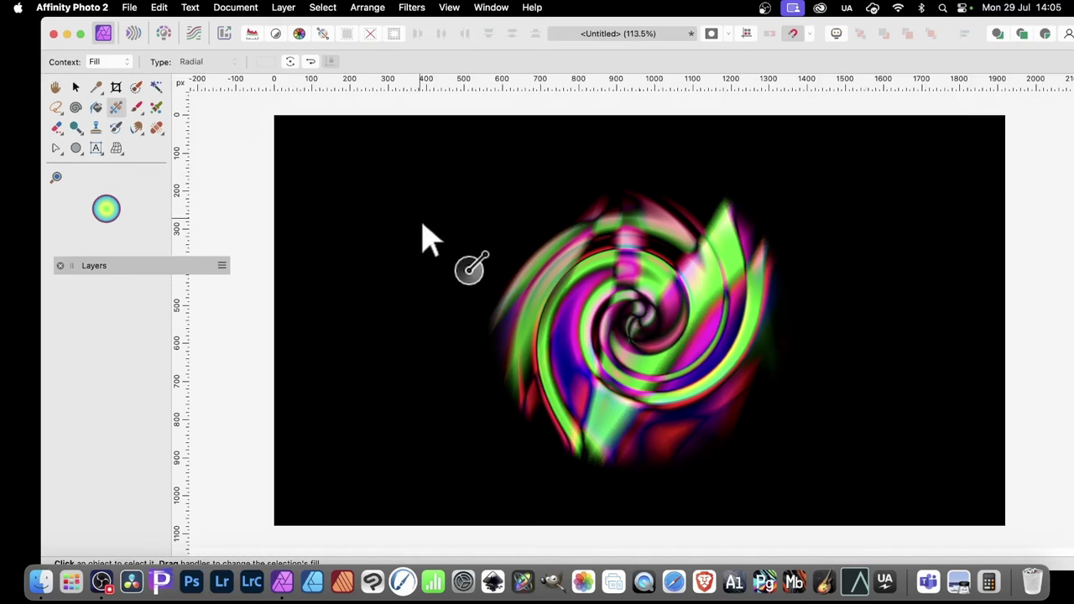
Add a new Fill layer with a linear green-to-black gradient dragged across the canvas
click(284, 8)
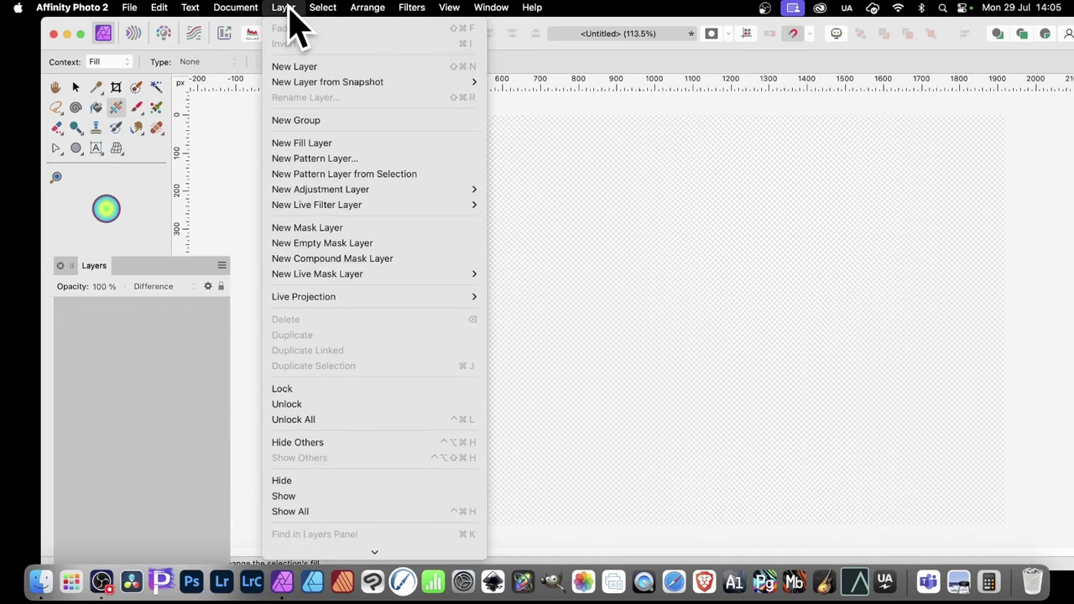
click(301, 145)
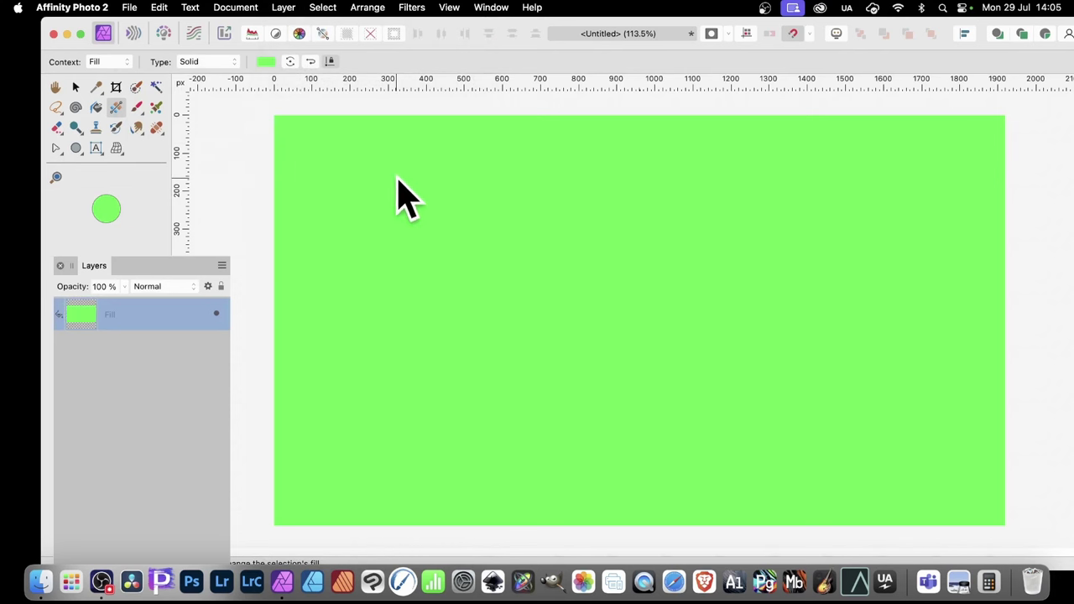
mouse_move(396, 178)
mouse_down()
mouse_move(719, 307)
mouse_move(930, 369)
mouse_up()
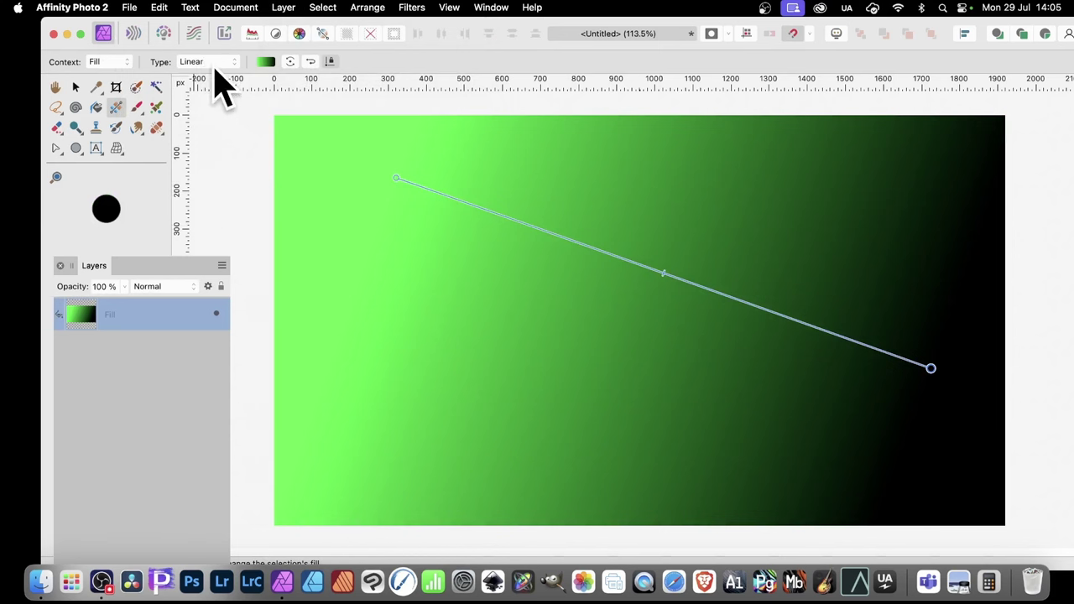
Apply the blue, yellow, orange, cyan and red gradient preset and drag its end handle inward
click(266, 62)
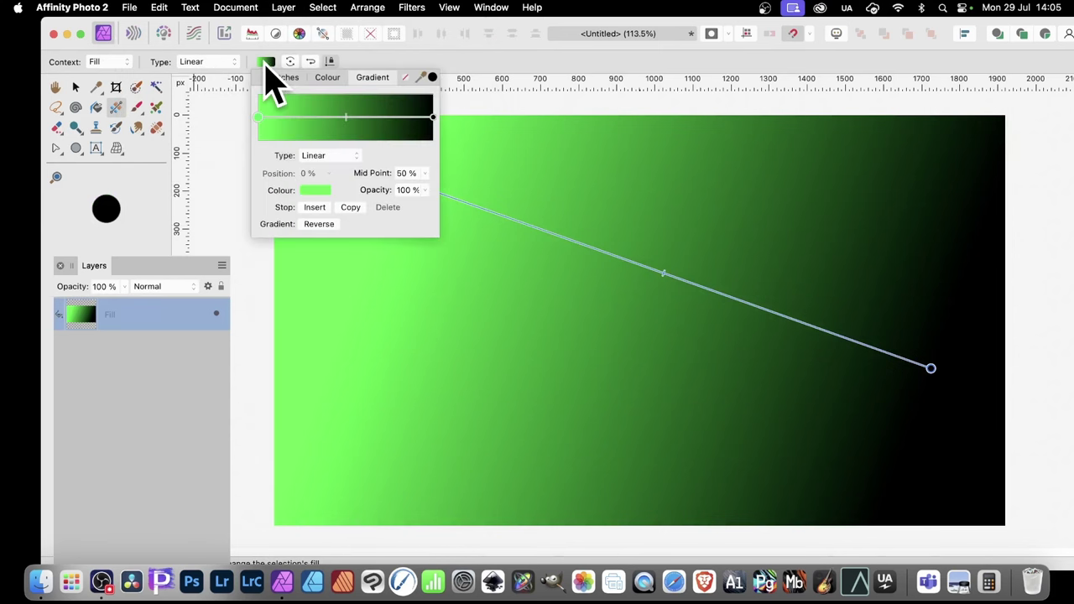
click(282, 77)
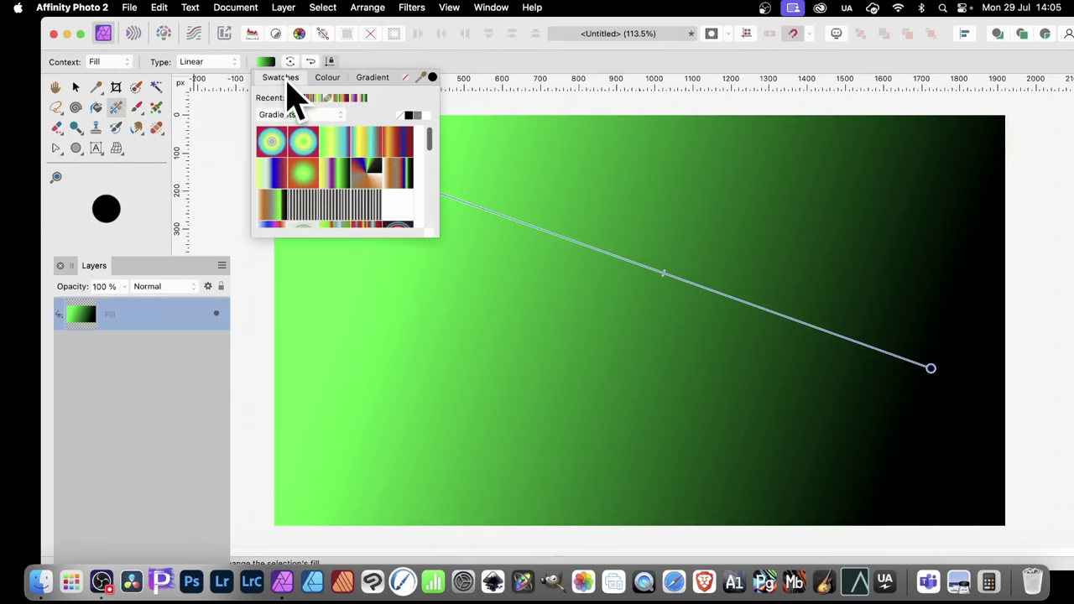
click(375, 153)
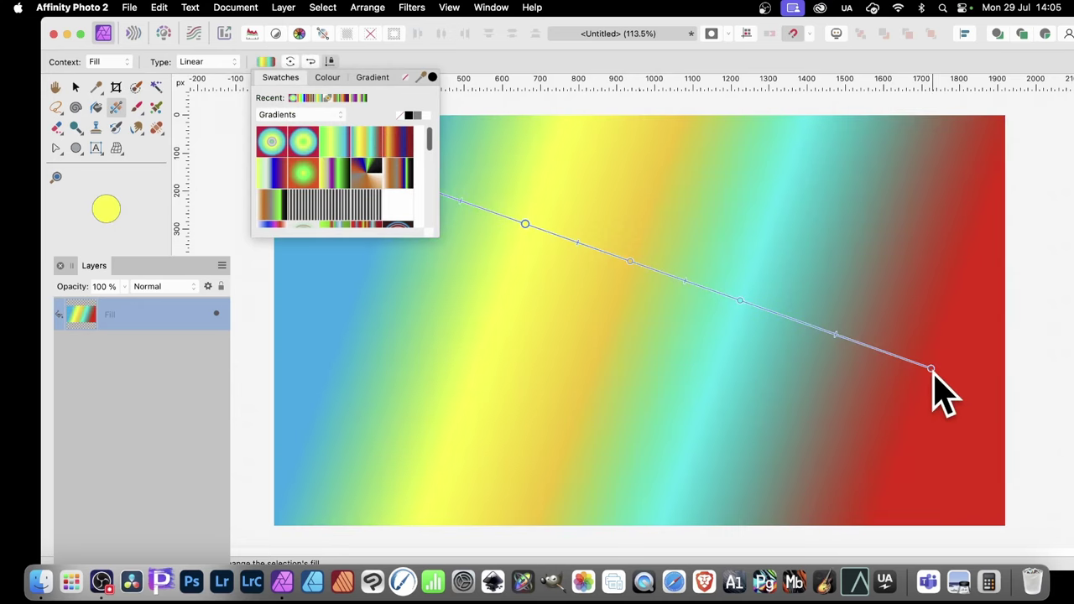
drag(932, 369, 846, 319)
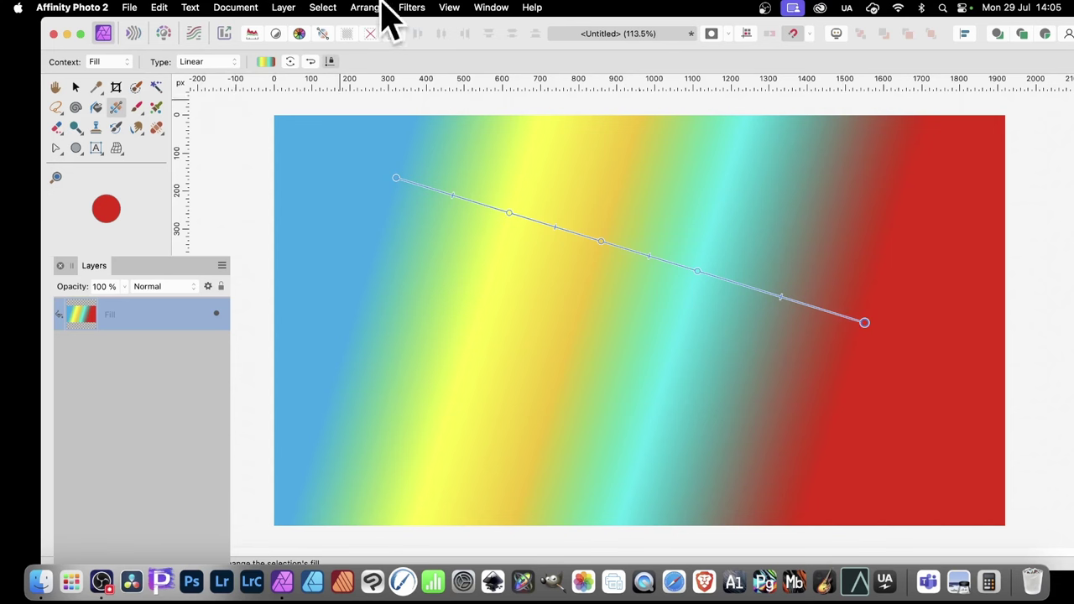
Add a Distort > Displace live filter and raise its Strength to the 512 px maximum
click(275, 8)
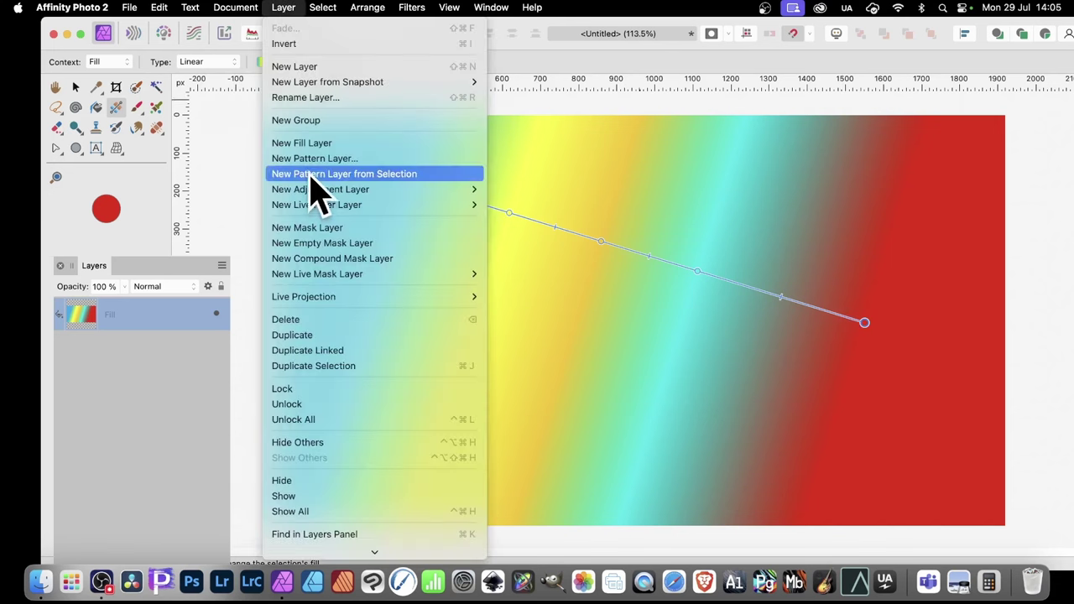
mouse_move(317, 208)
mouse_move(556, 239)
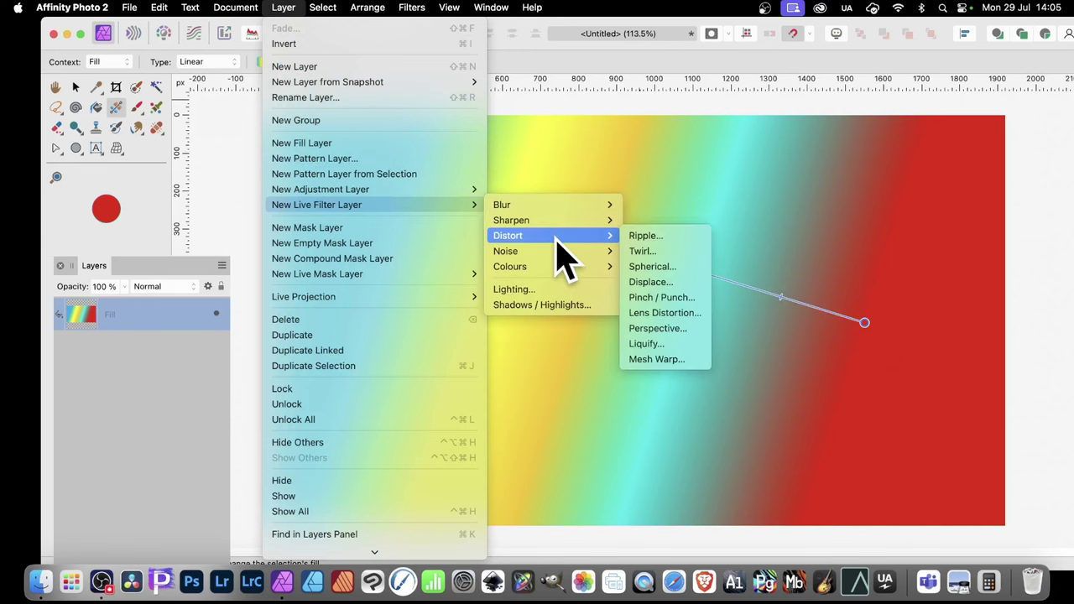
click(690, 283)
drag(948, 367, 613, 210)
drag(604, 256, 666, 299)
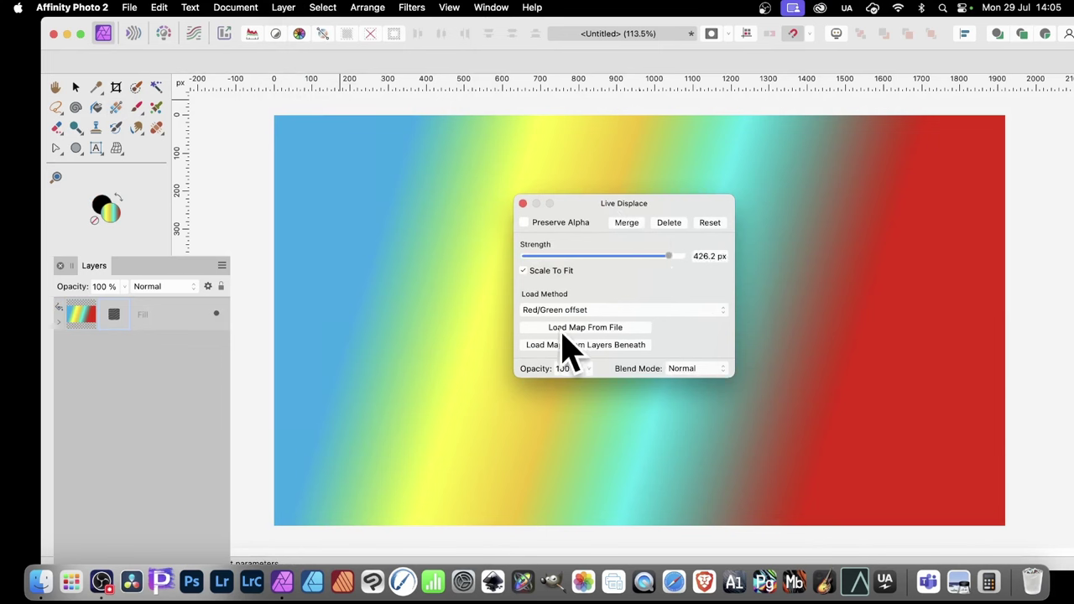
drag(663, 257, 683, 252)
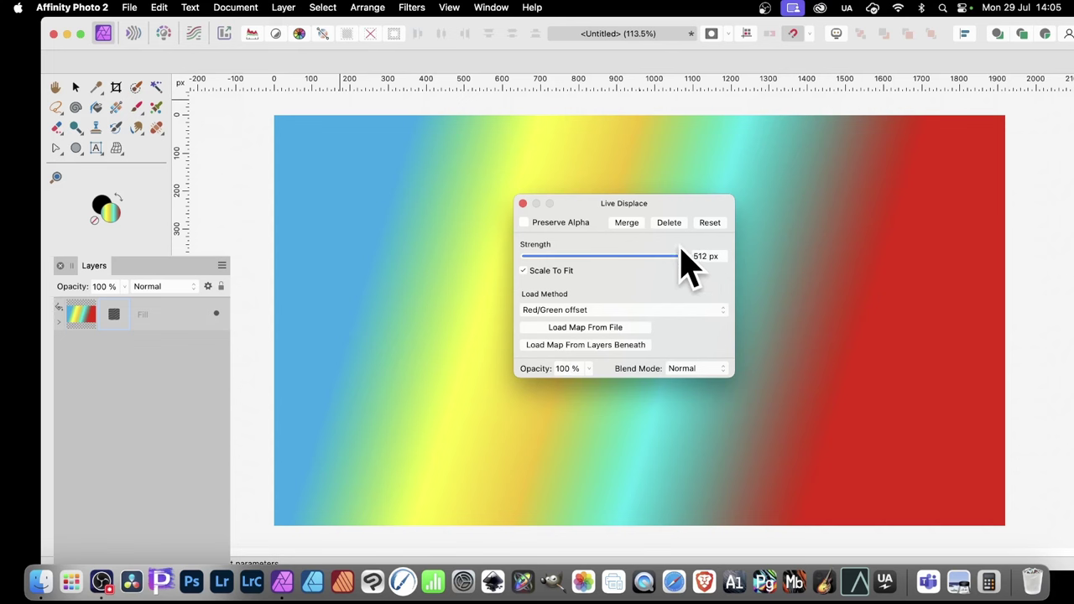
Expand the Fill layer and drag its nested Displacement Map filter above it
click(521, 204)
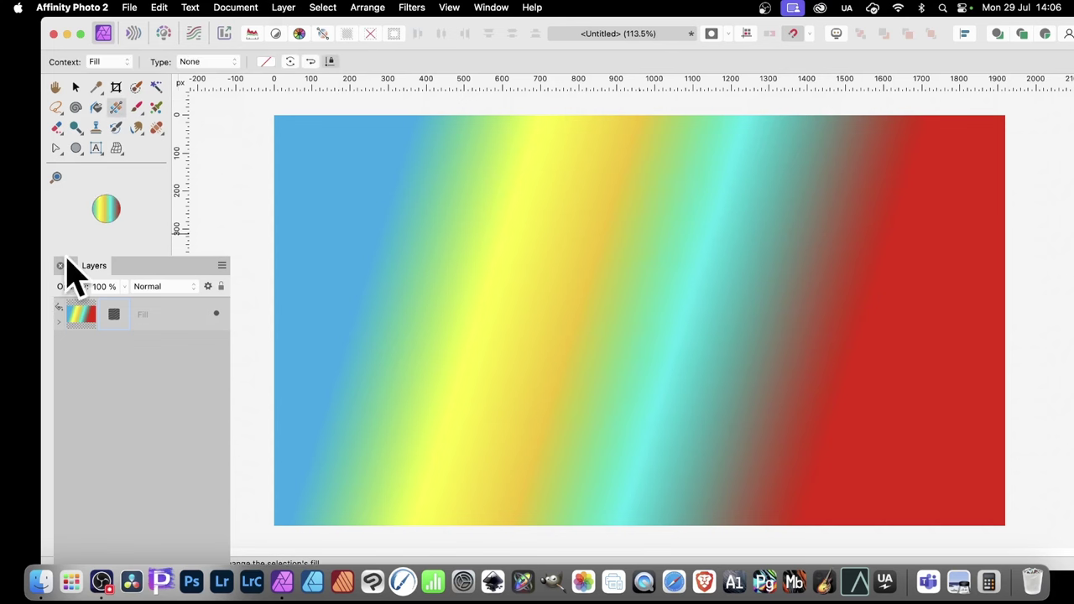
click(59, 324)
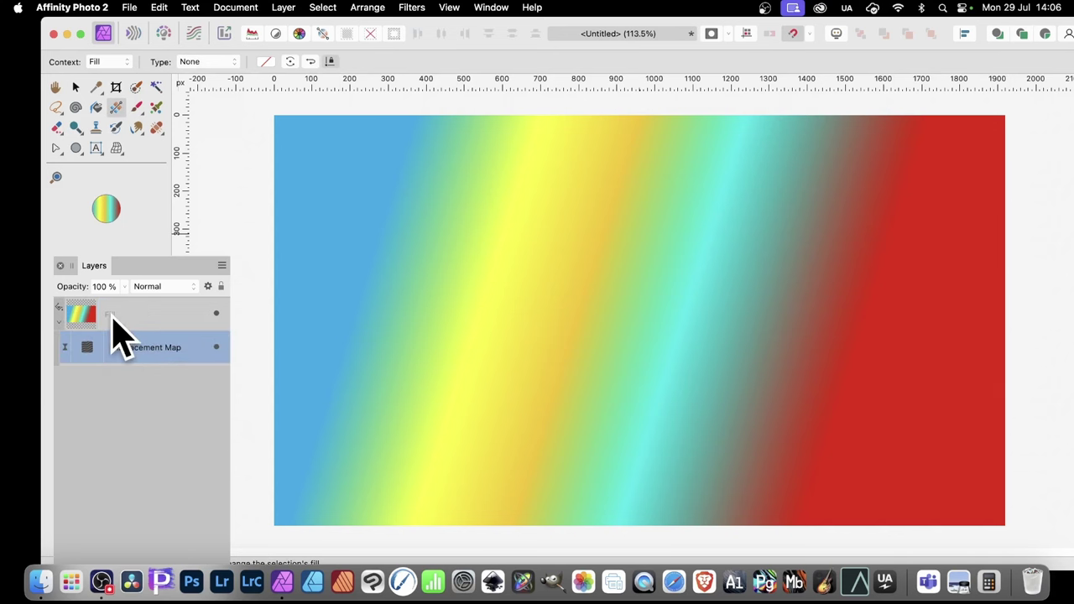
click(114, 319)
click(166, 351)
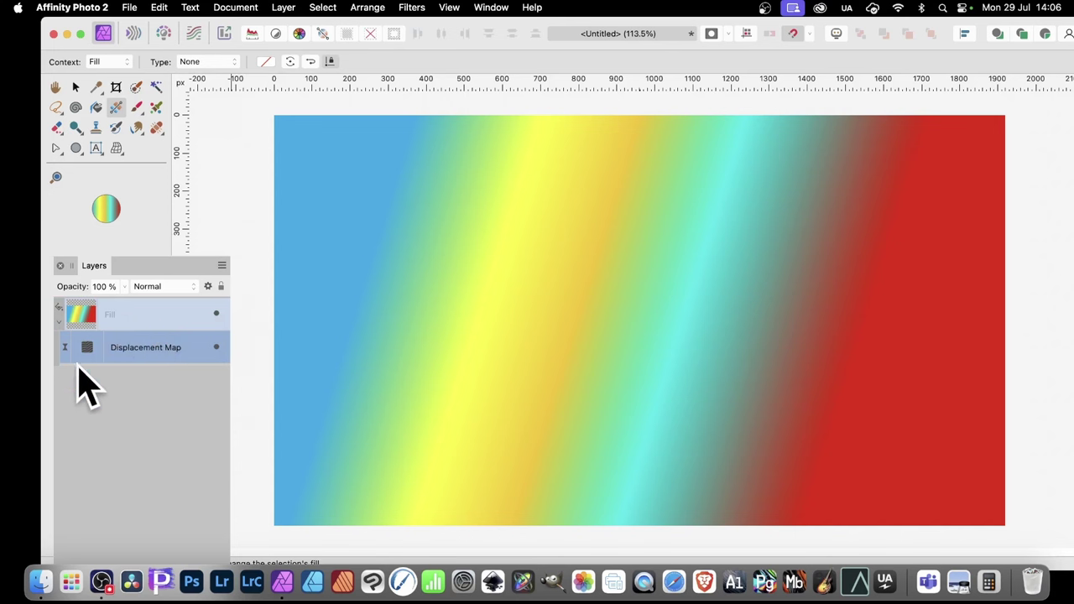
drag(141, 353, 148, 304)
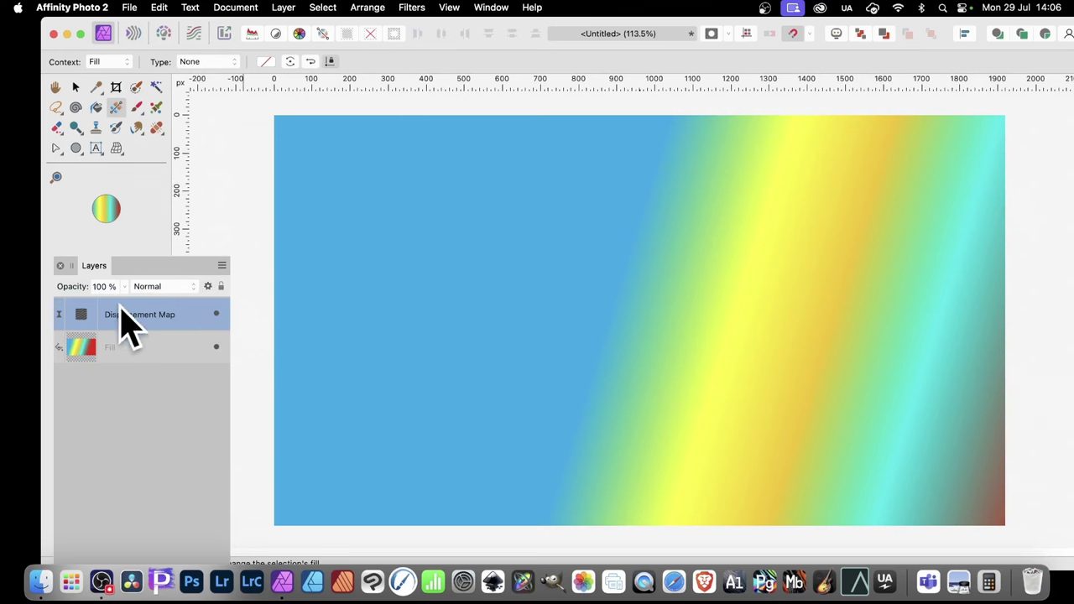
Reduce the Displace Strength to 242.4 px and load the map from layers beneath
double_click(84, 321)
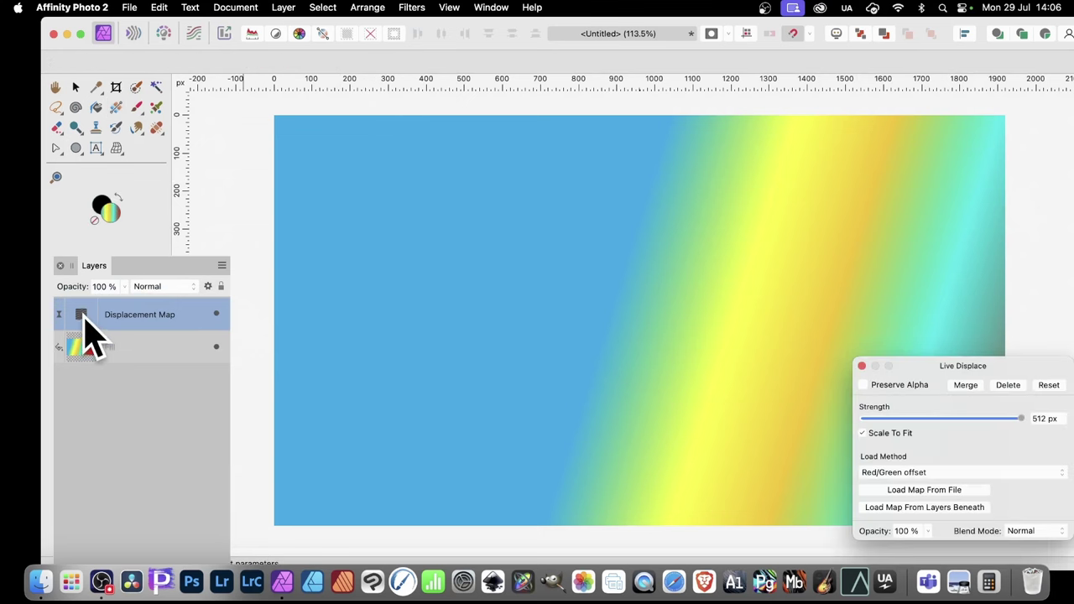
drag(913, 377, 740, 205)
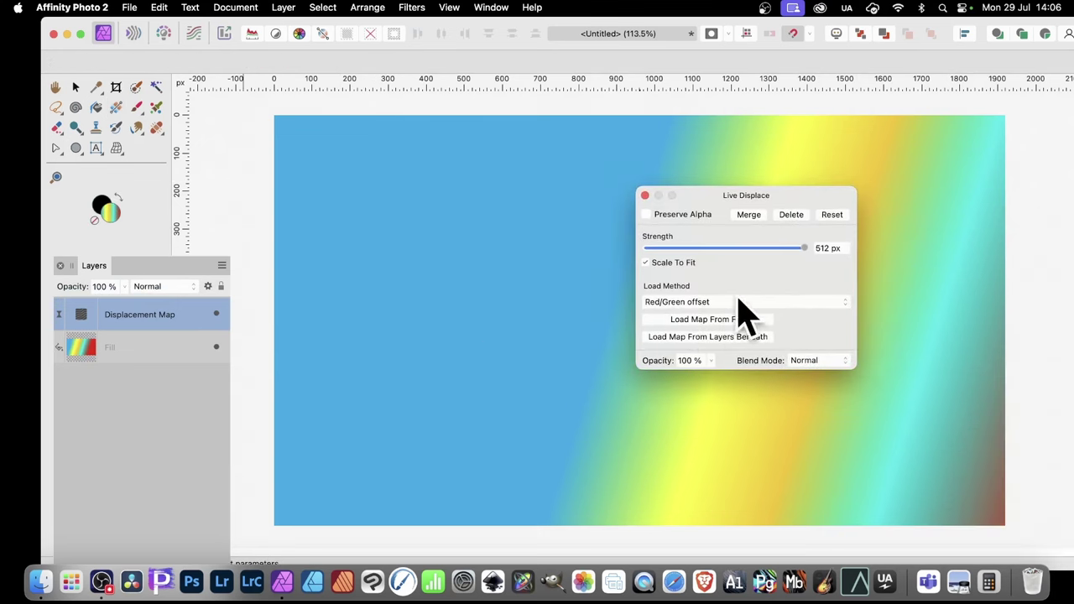
drag(803, 248, 765, 268)
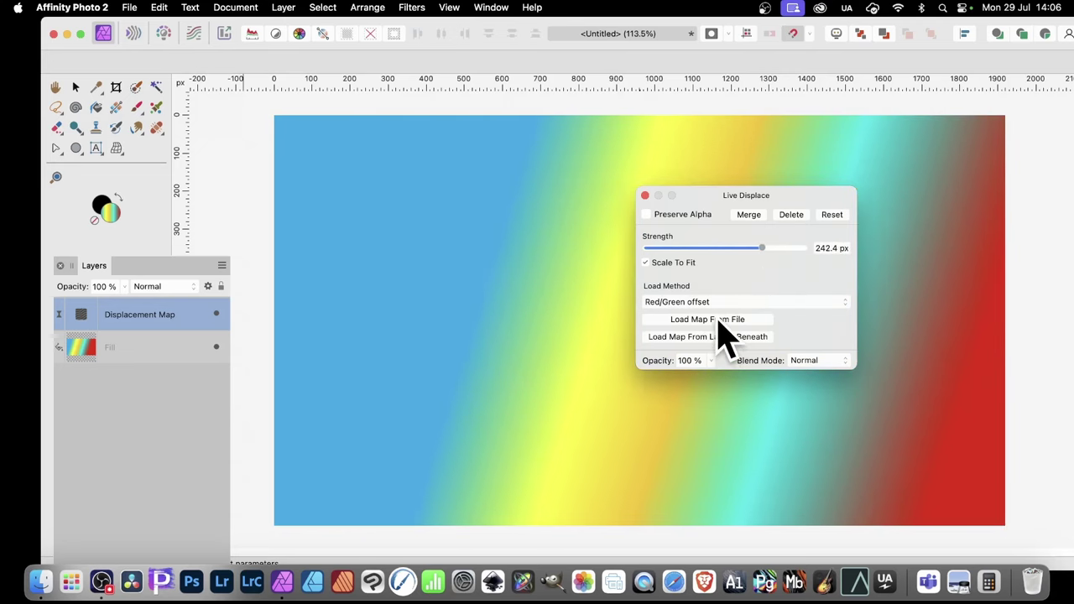
click(703, 341)
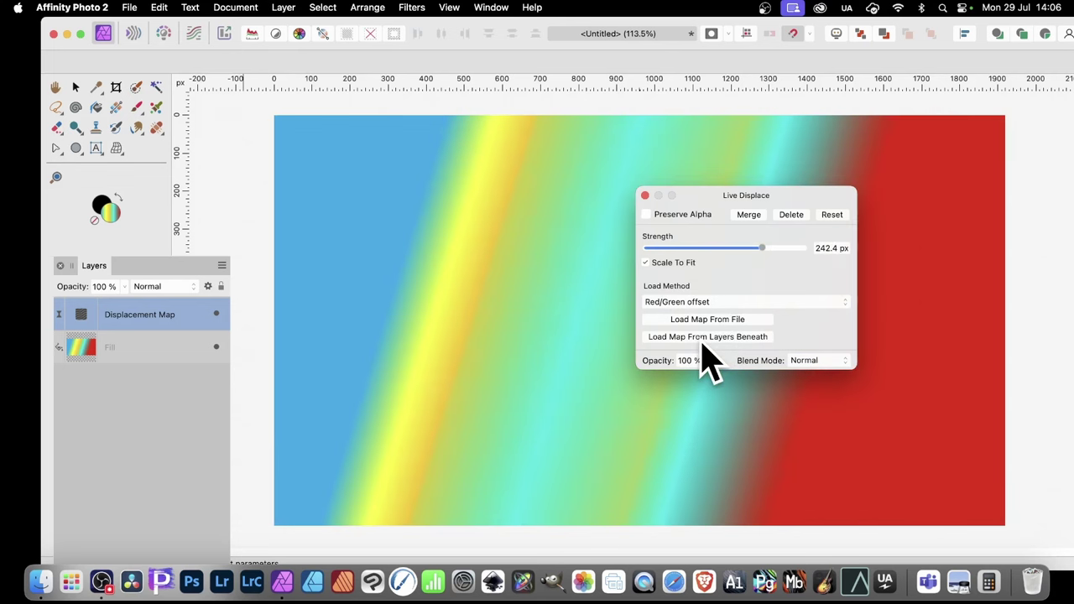
Drag the Fill gradient's start and end points so bands zigzag above a mostly red canvas
click(644, 196)
click(120, 362)
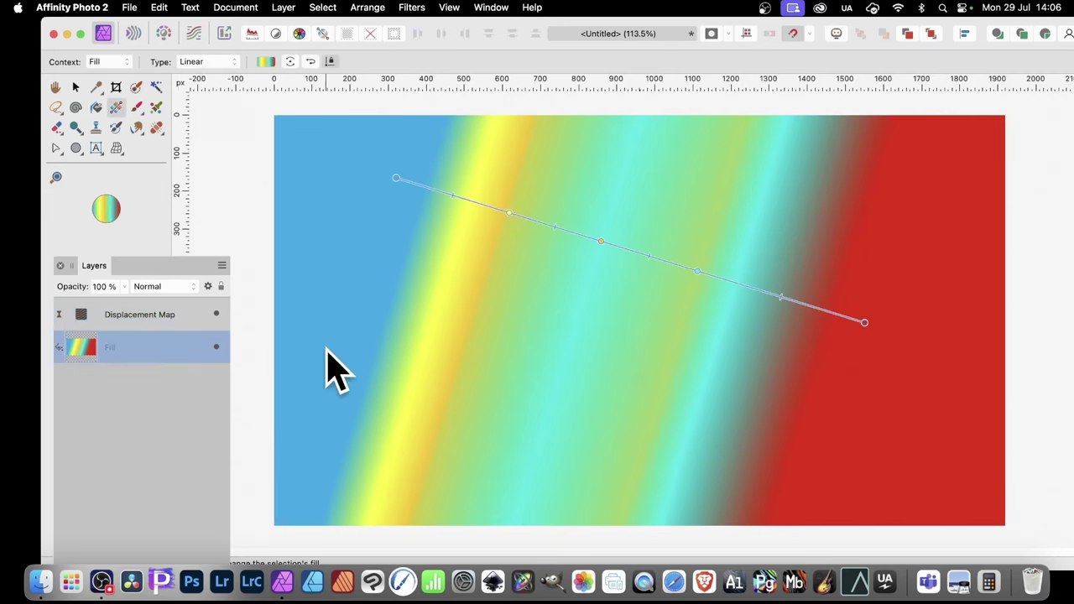
drag(396, 179, 780, 222)
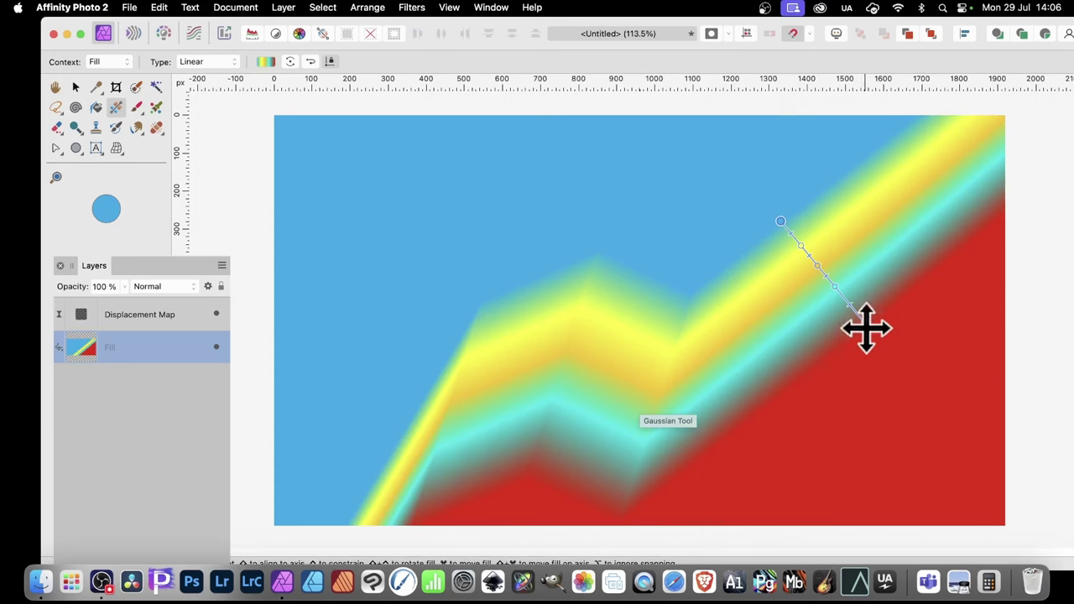
drag(865, 328, 758, 370)
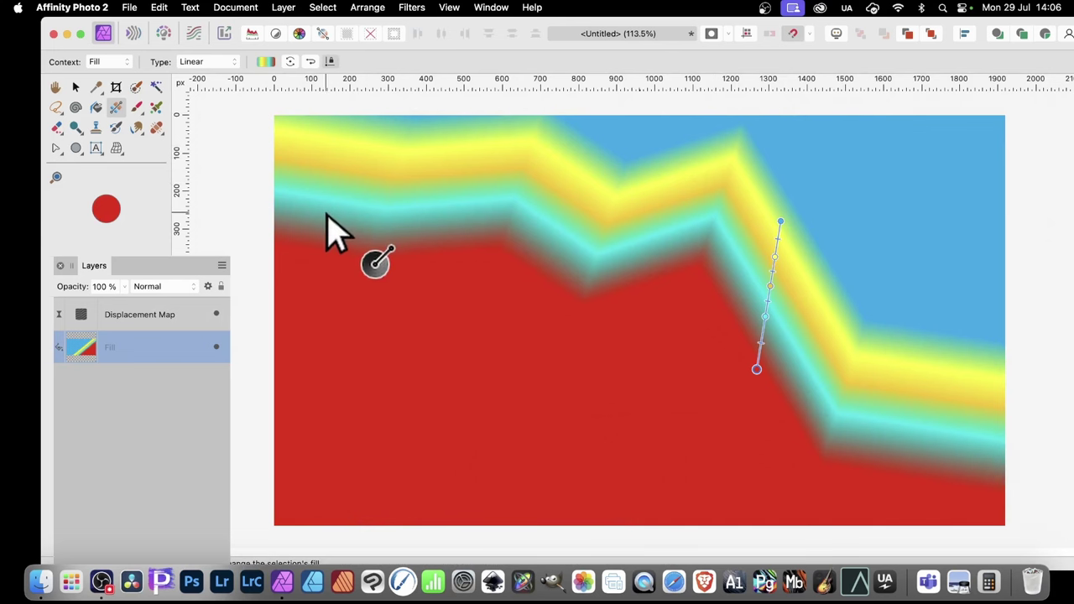
click(133, 317)
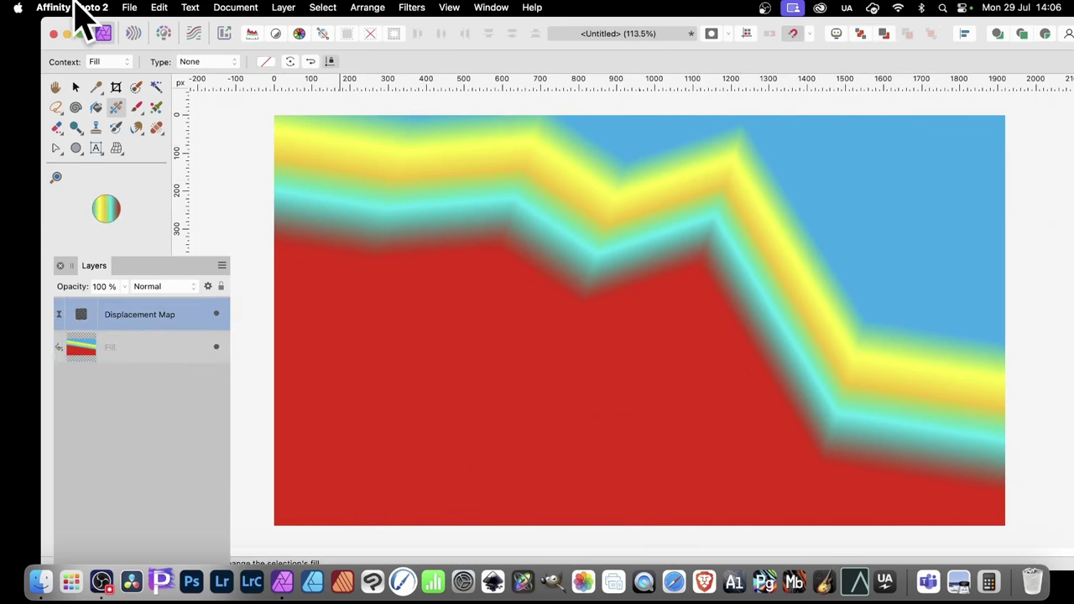
click(123, 416)
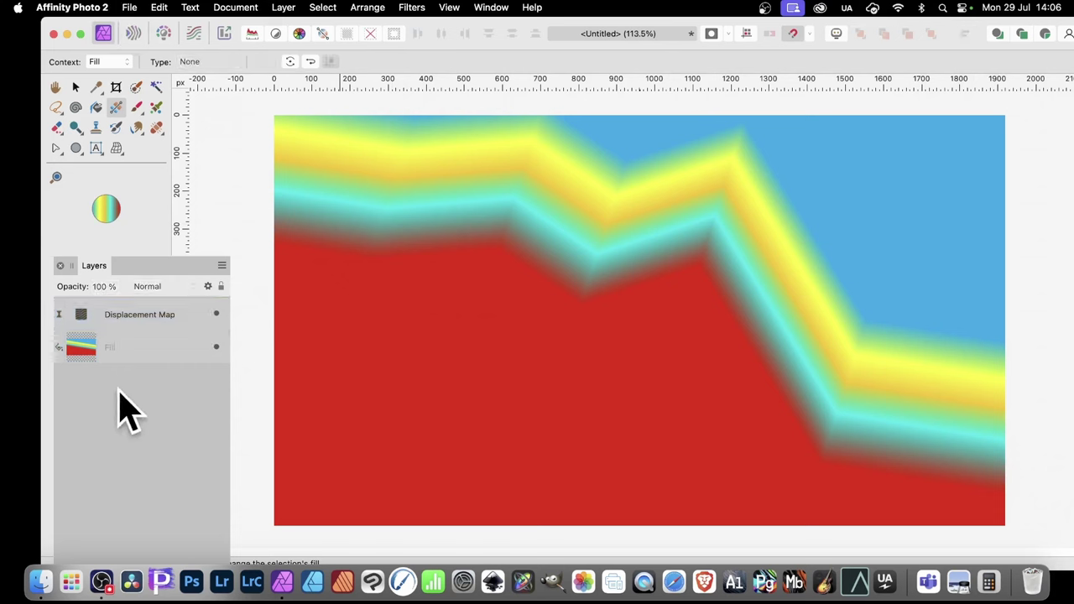
Go to Layer > New Live Filter Layer > Distort to reach the Twirl filter
click(283, 8)
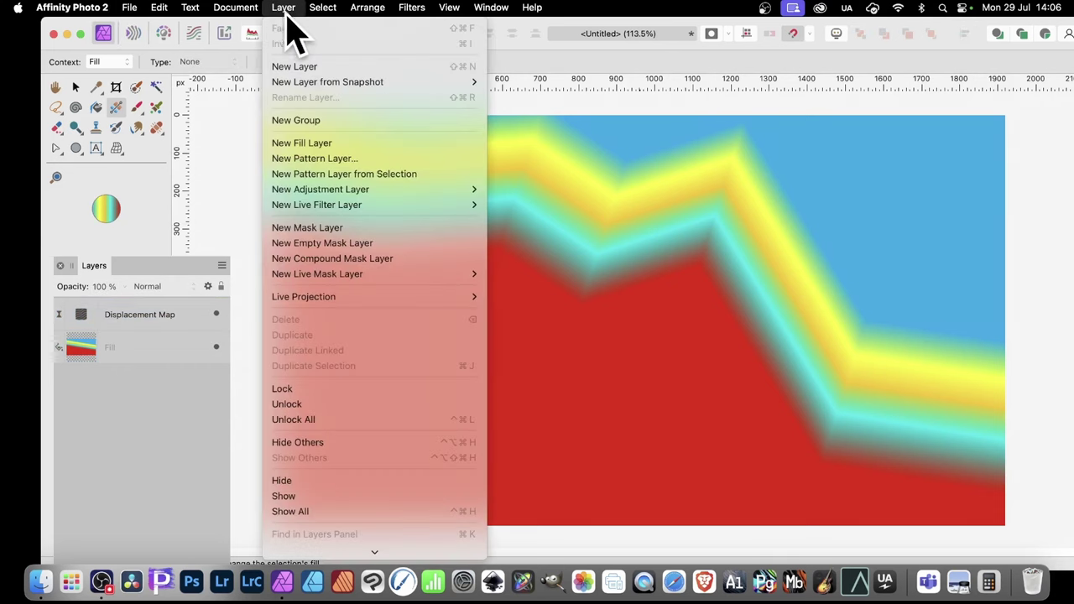
mouse_move(335, 206)
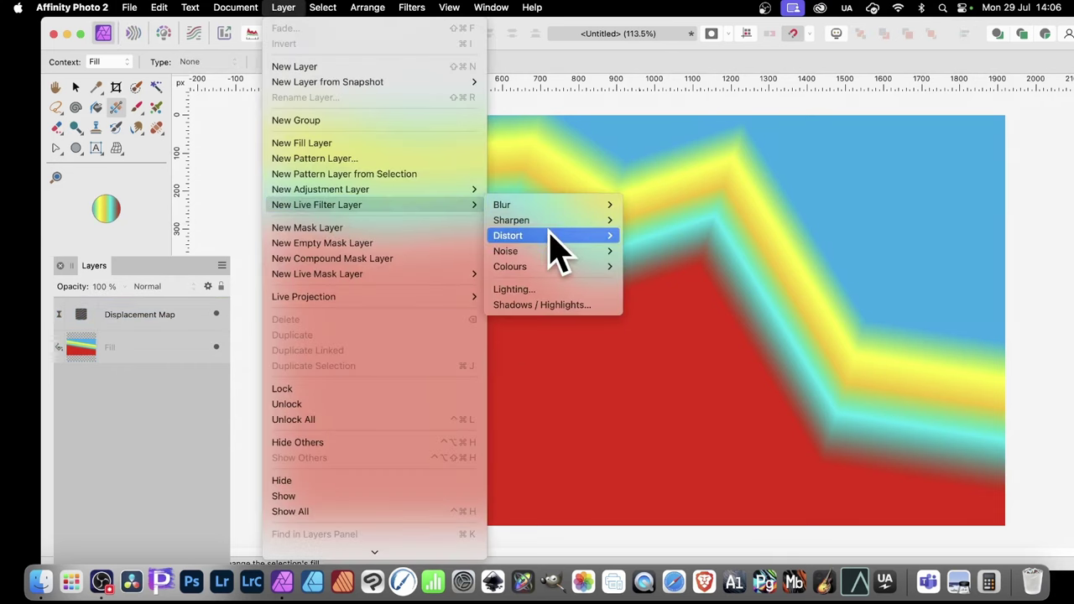
mouse_move(554, 235)
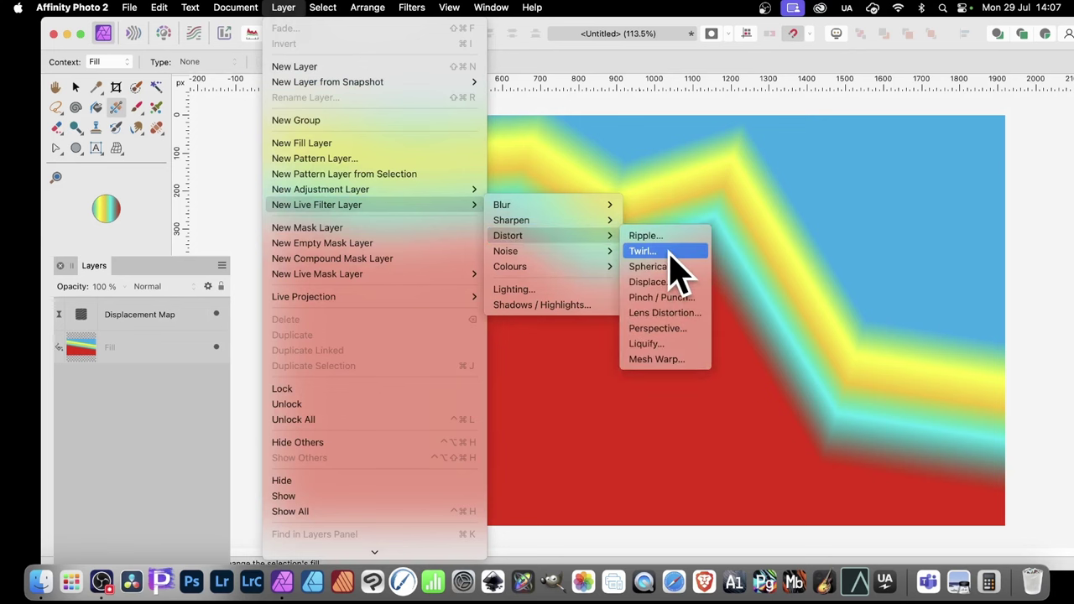
Add a Twirl live filter with 464.9° angle and 496.7 px radius, blended as Linear Burn
click(670, 255)
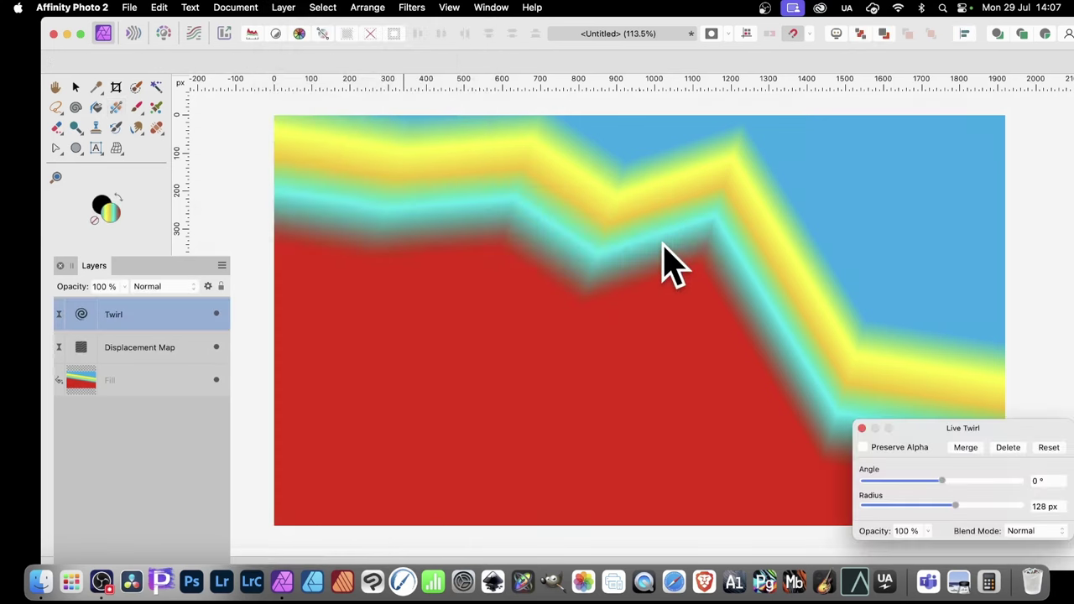
drag(921, 433, 564, 222)
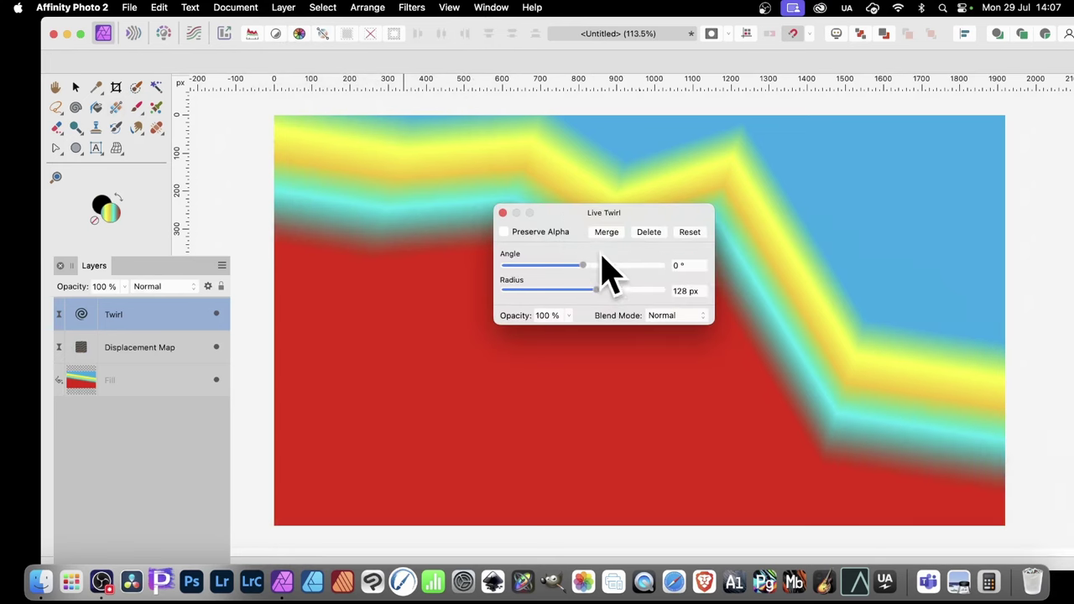
drag(606, 267, 652, 291)
click(684, 317)
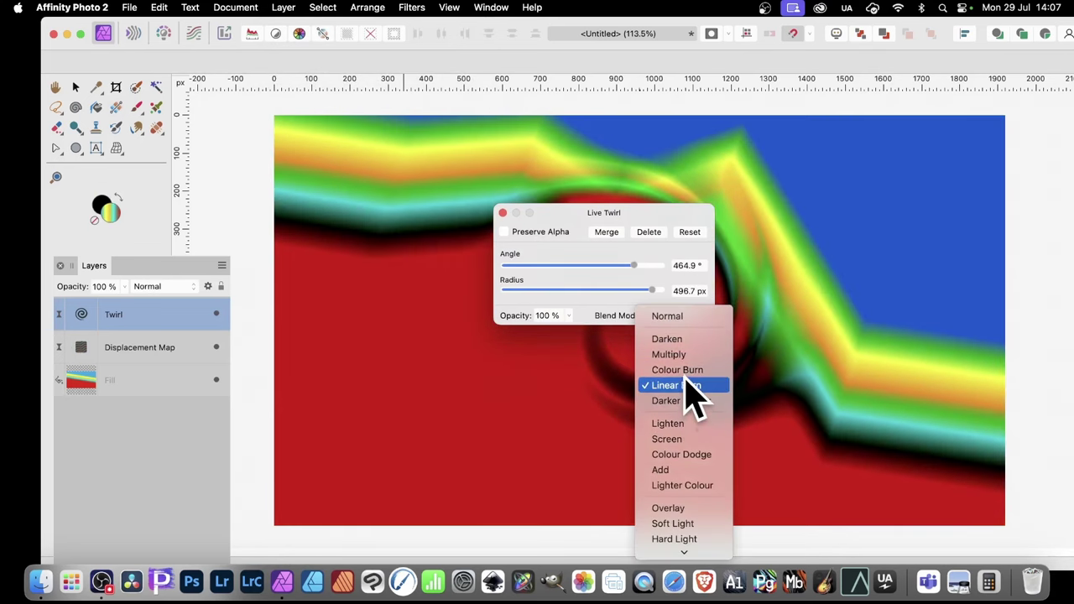
click(686, 387)
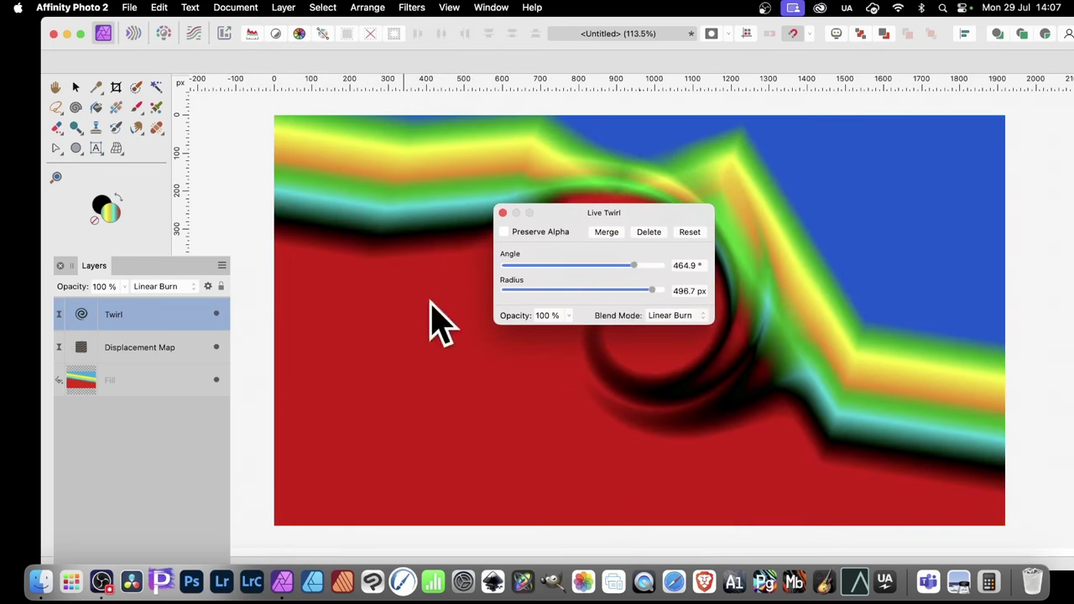
Swing the Fill gradient's end handle upward, leaving a green-cyan swirl between red and blue
click(502, 213)
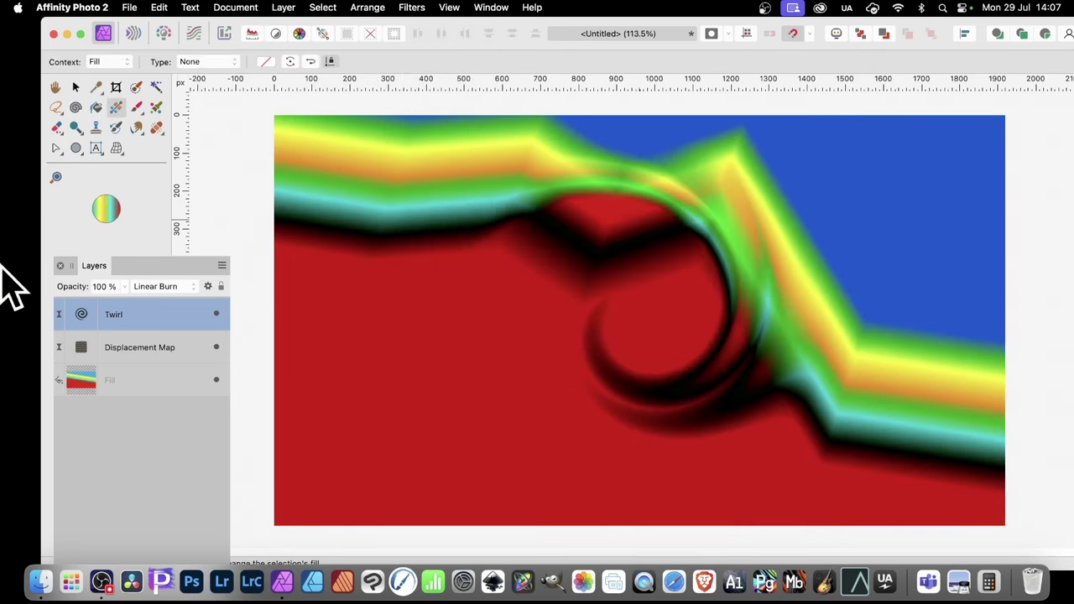
click(84, 386)
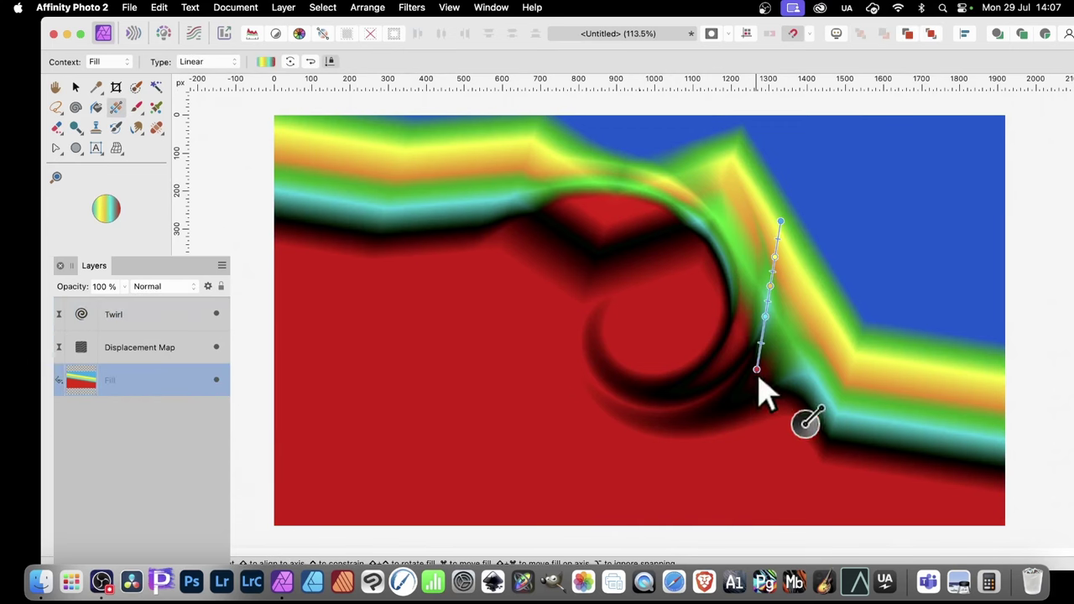
drag(754, 380, 644, 178)
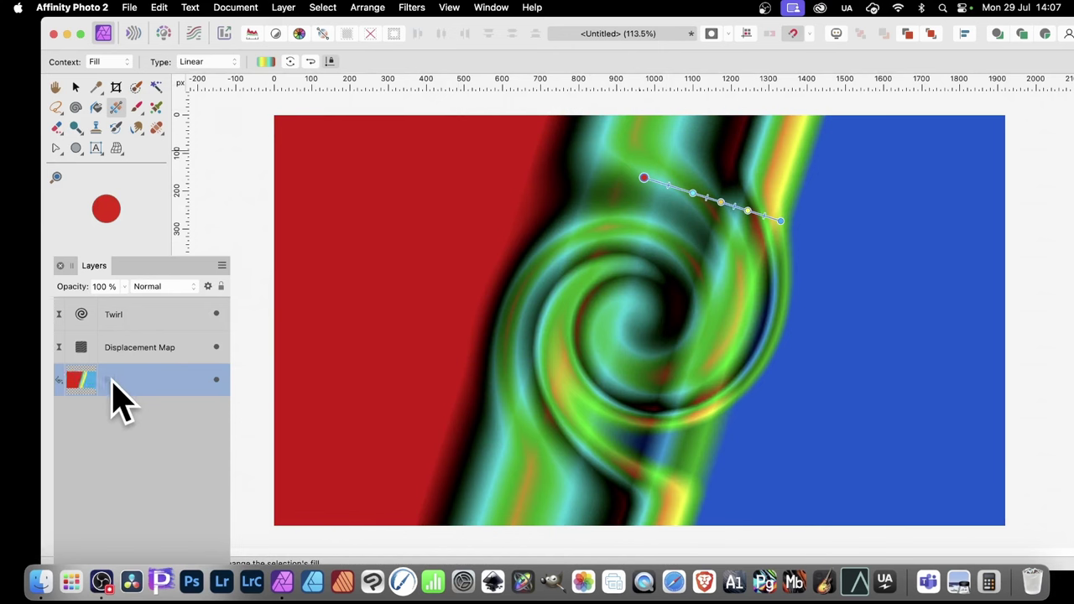
Duplicate the Fill layer and re-angle the copy's gradient toward the lower left
right_click(115, 398)
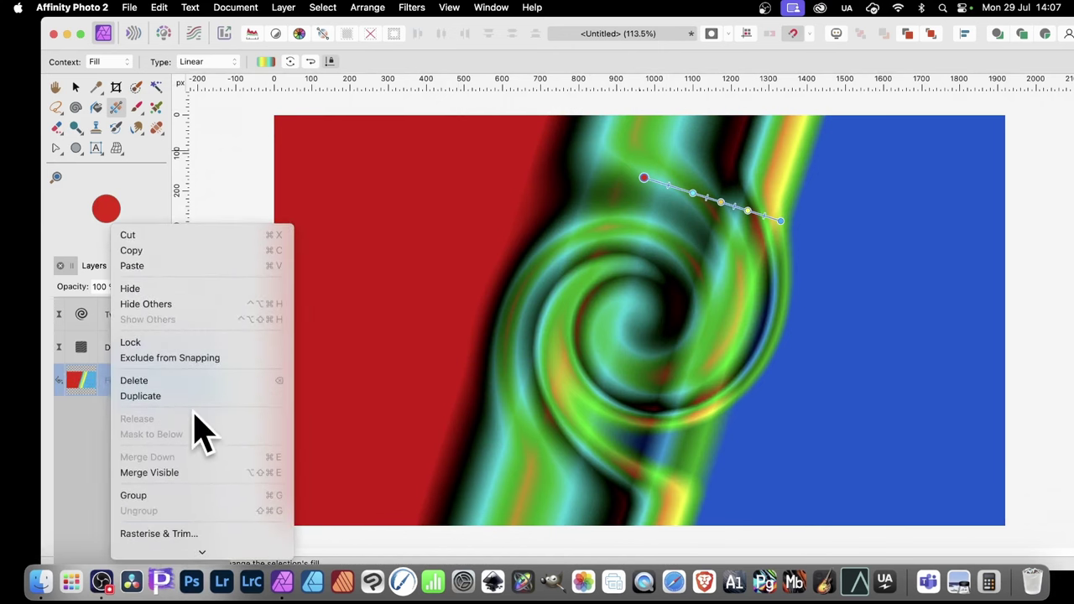
click(181, 398)
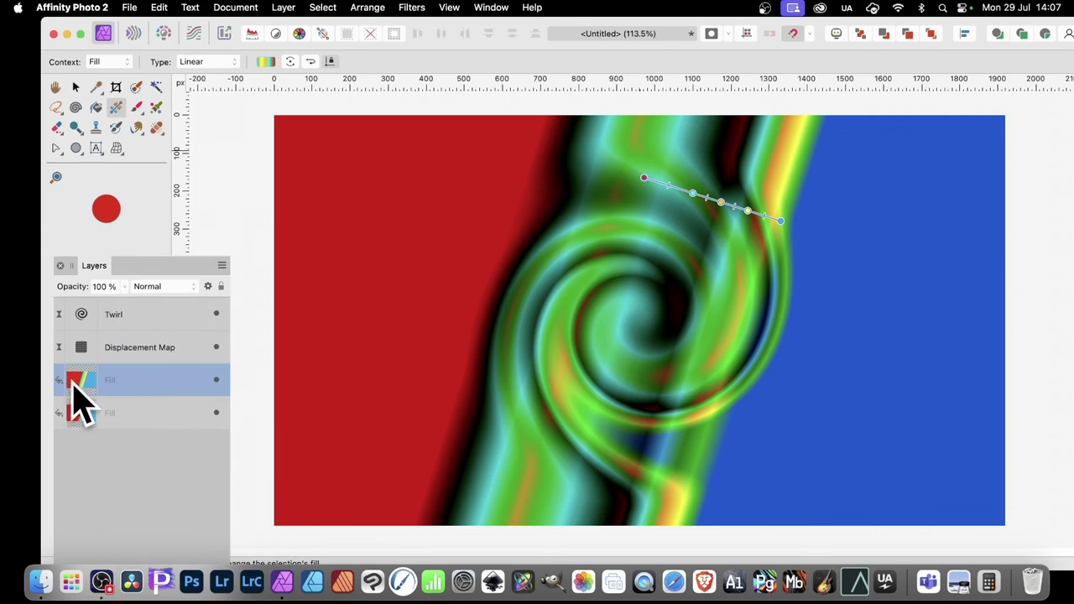
drag(645, 181, 474, 441)
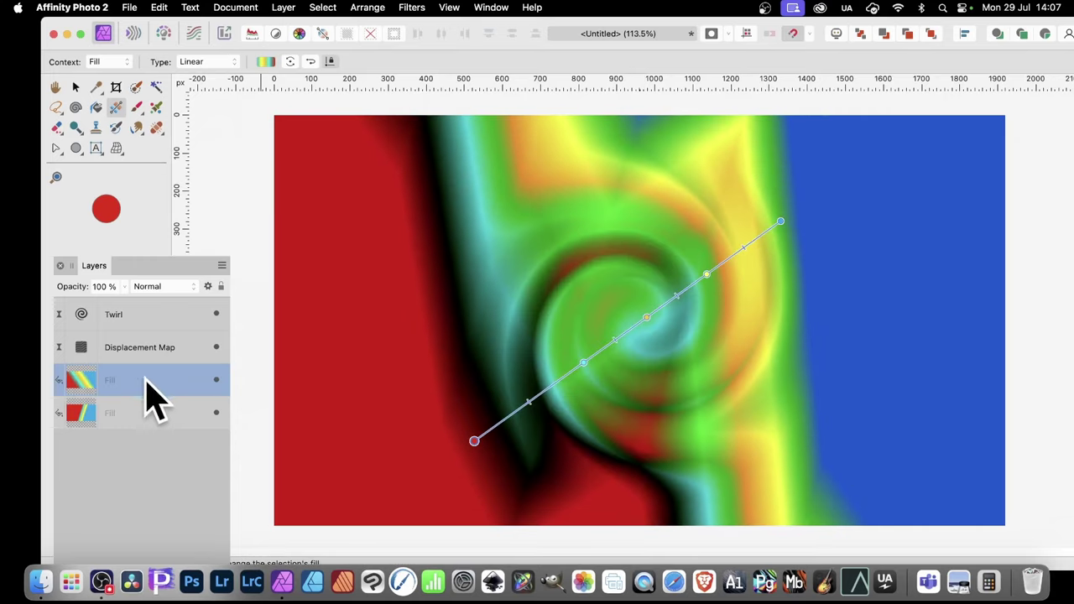
Set the copied fill's blend mode to Lighten and rotate and stretch its gradient
click(178, 290)
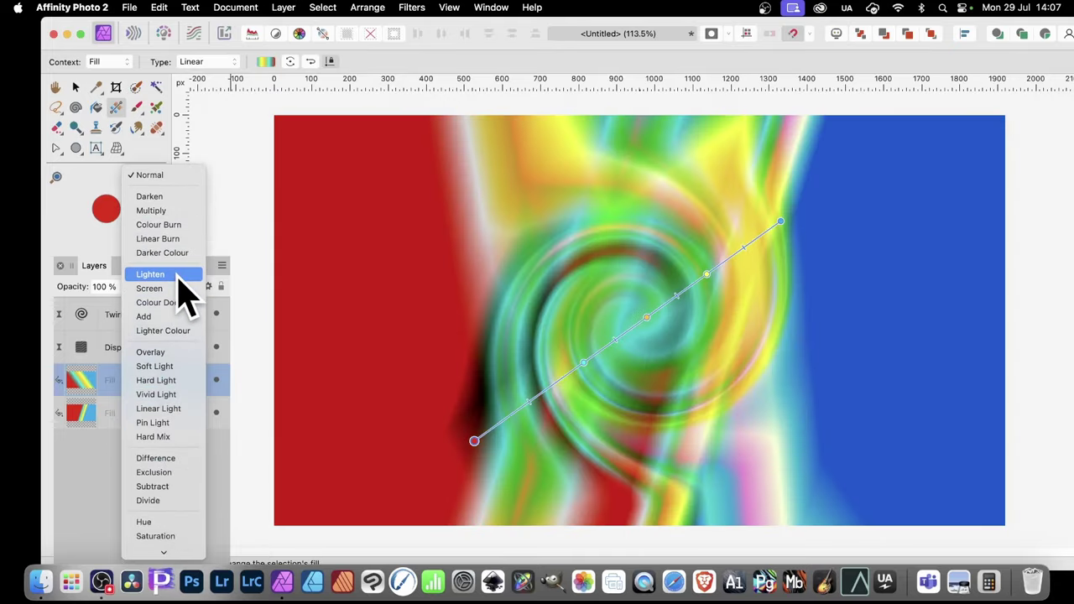
click(178, 275)
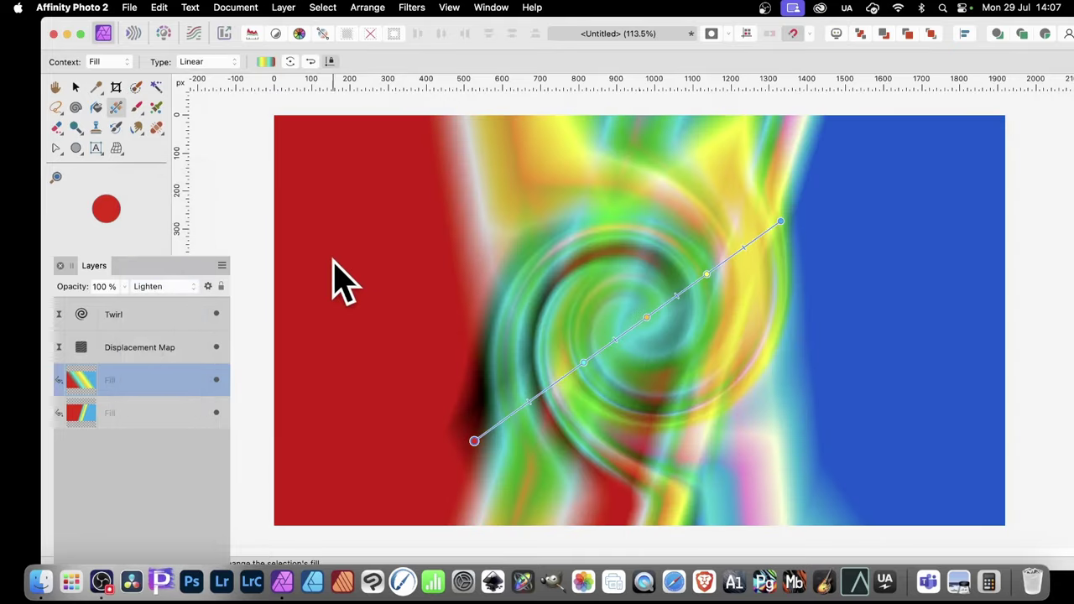
drag(780, 222, 914, 304)
click(151, 349)
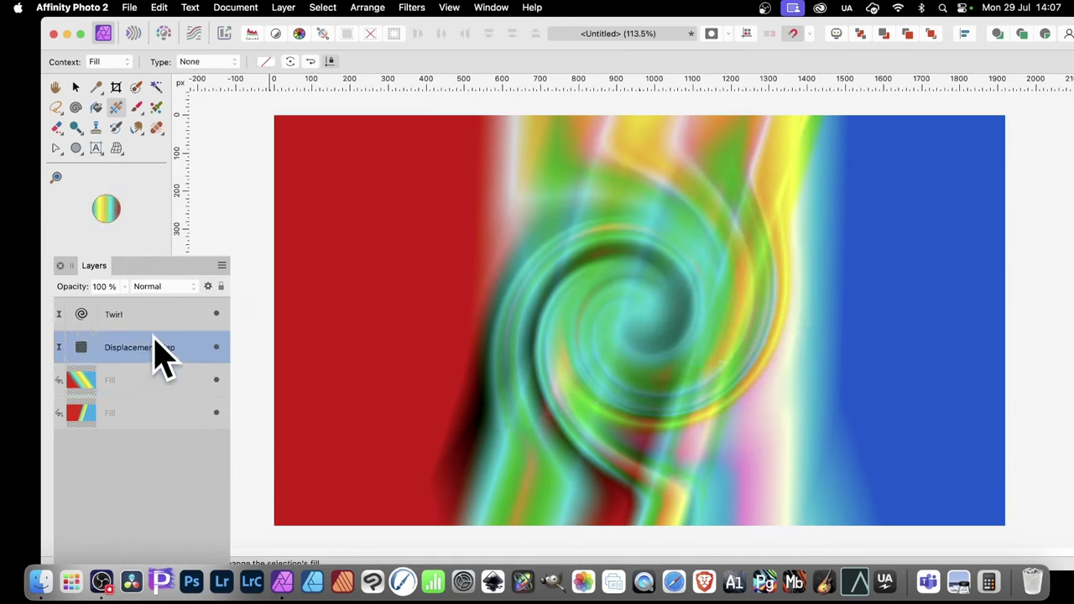
click(137, 314)
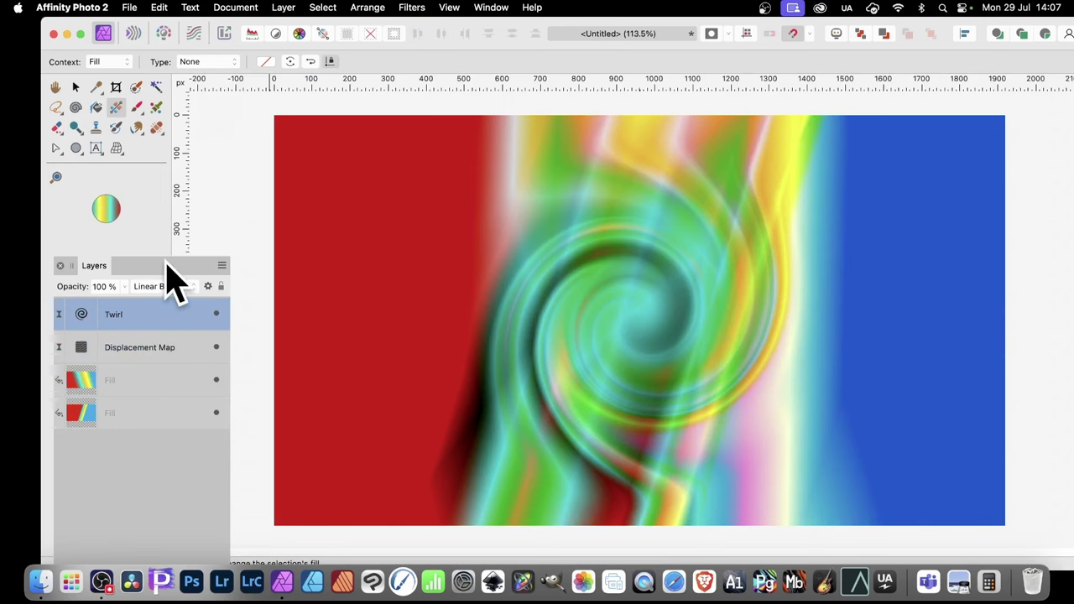
drag(168, 265, 192, 139)
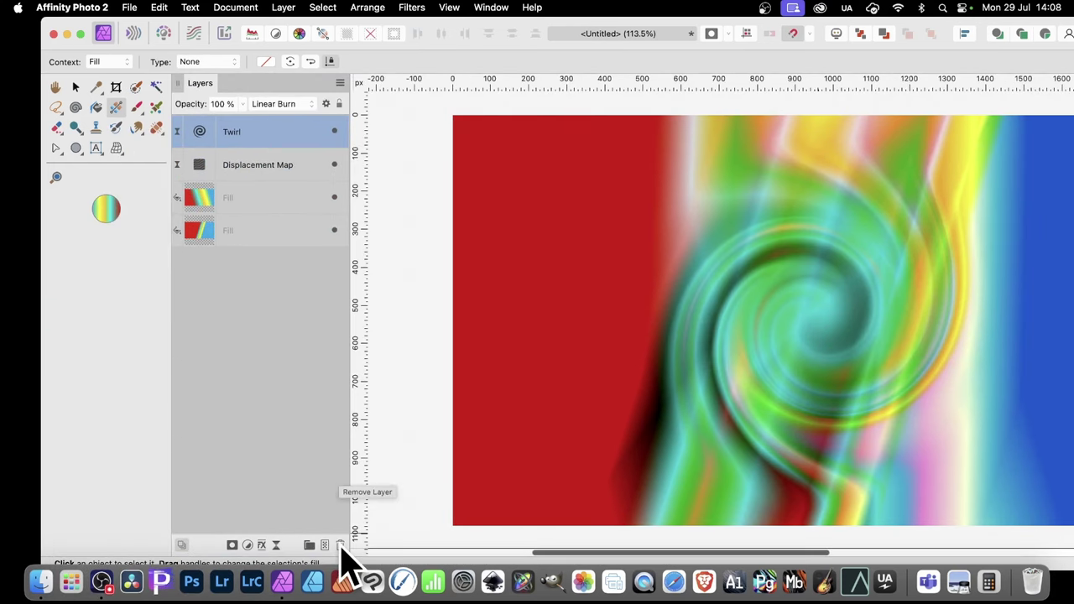
drag(194, 84, 128, 169)
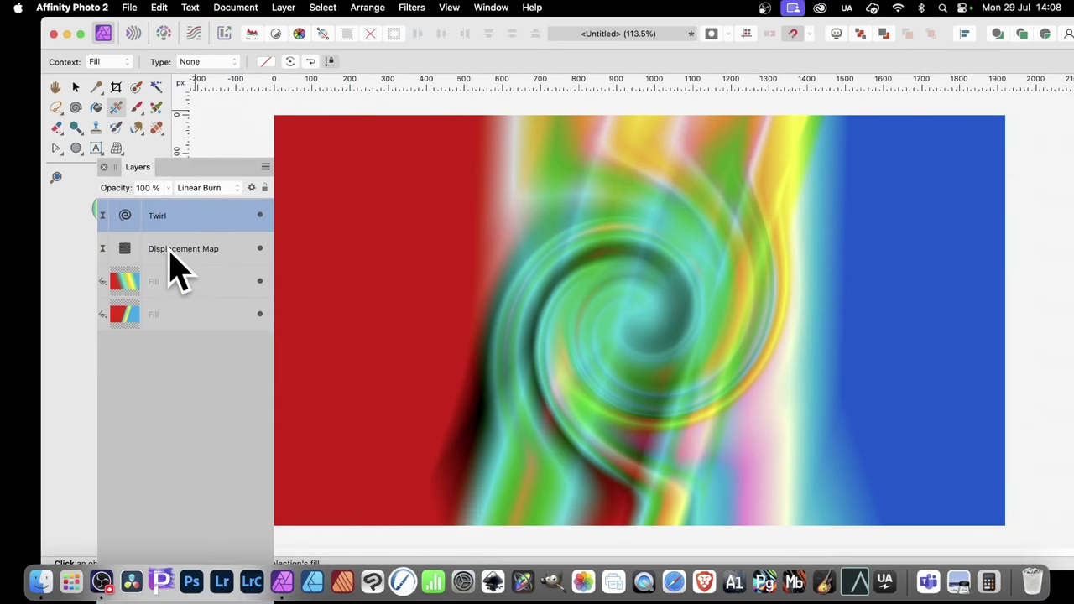
Select all four layers and merge the visible swirl into a new Pixel layer on top
shift+click(186, 317)
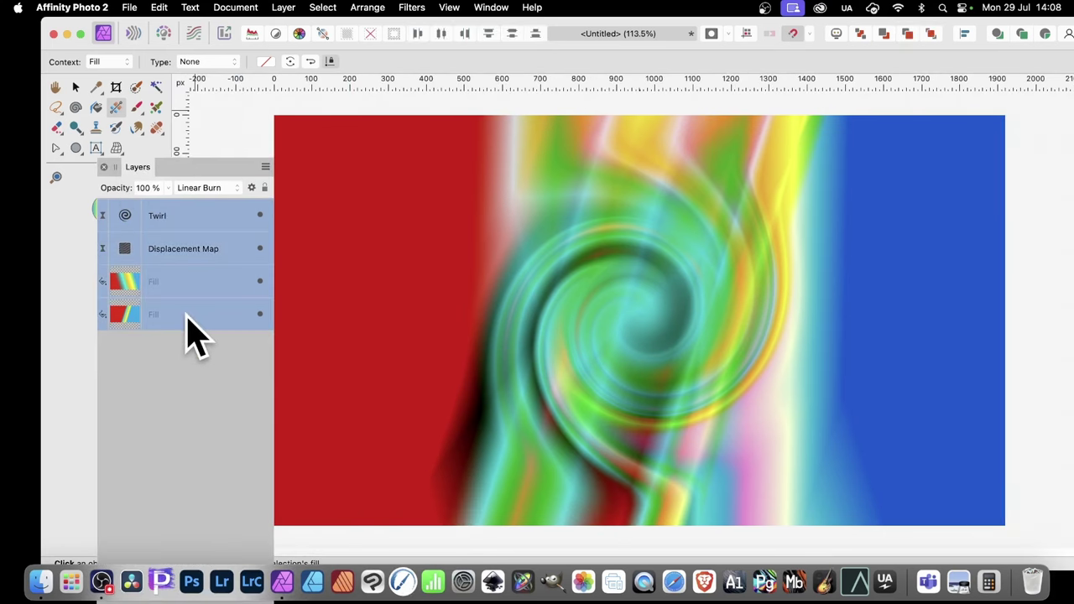
click(283, 7)
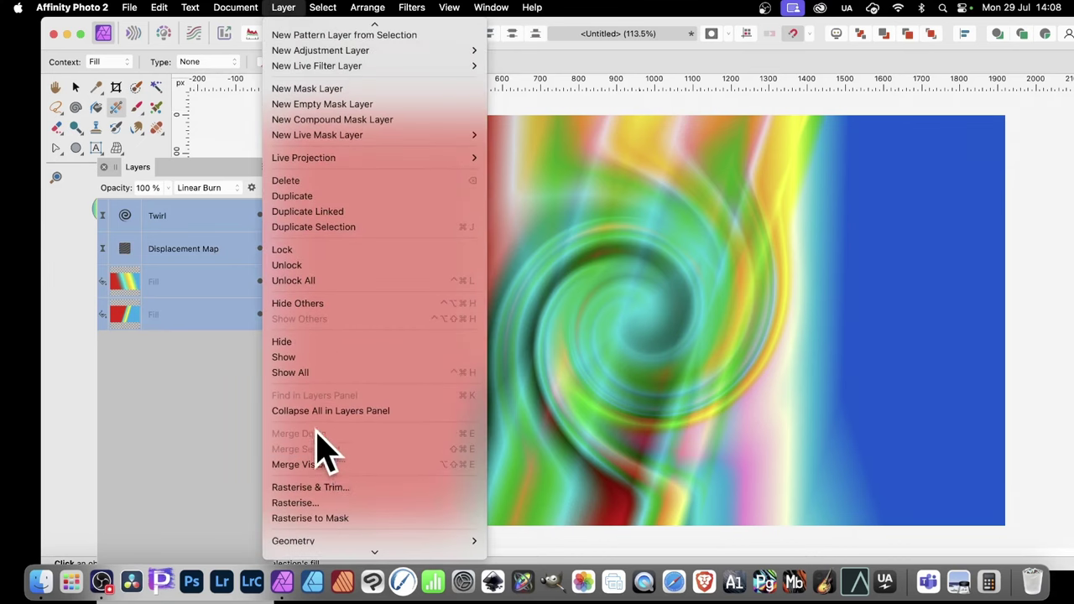
click(321, 464)
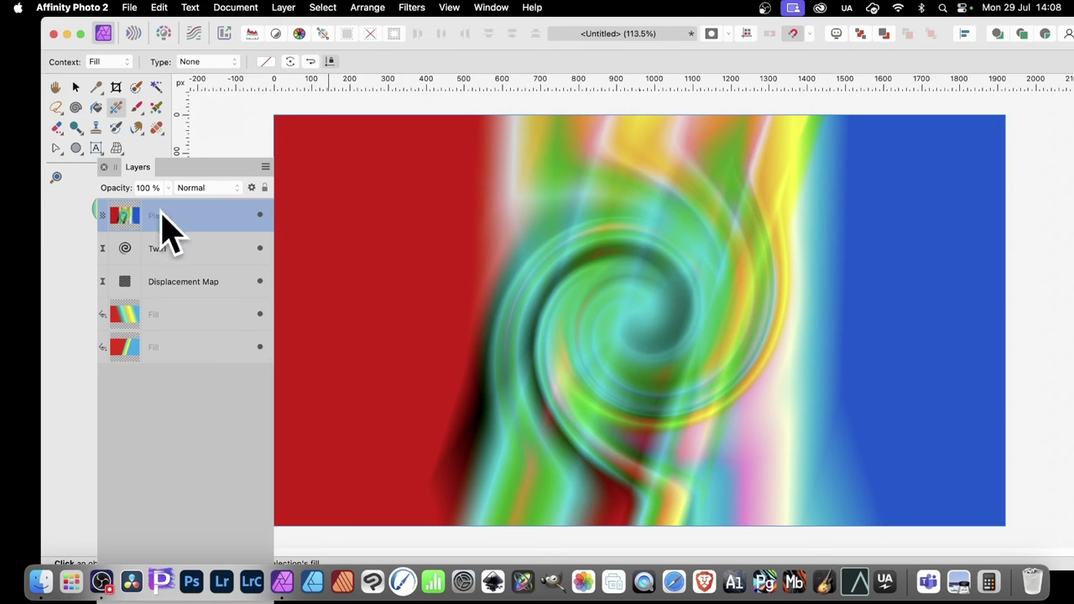
click(424, 7)
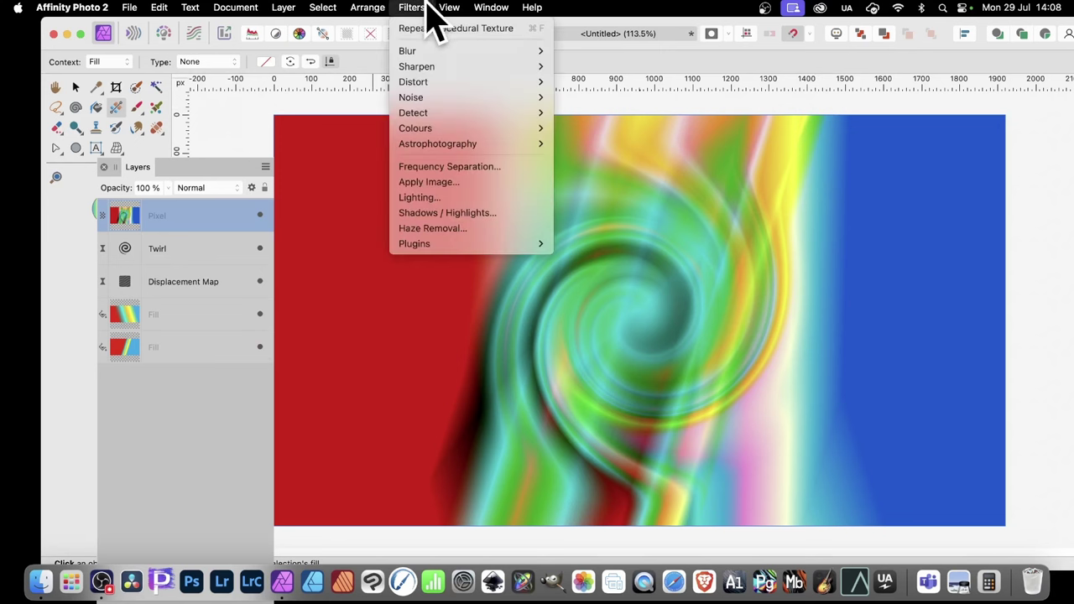
mouse_move(422, 128)
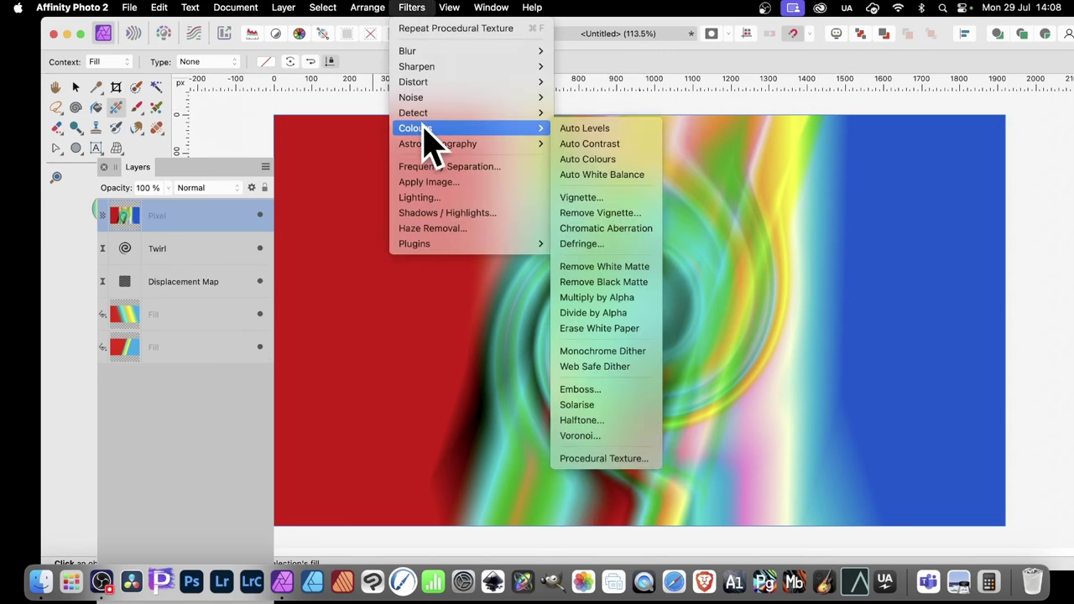
mouse_move(289, 10)
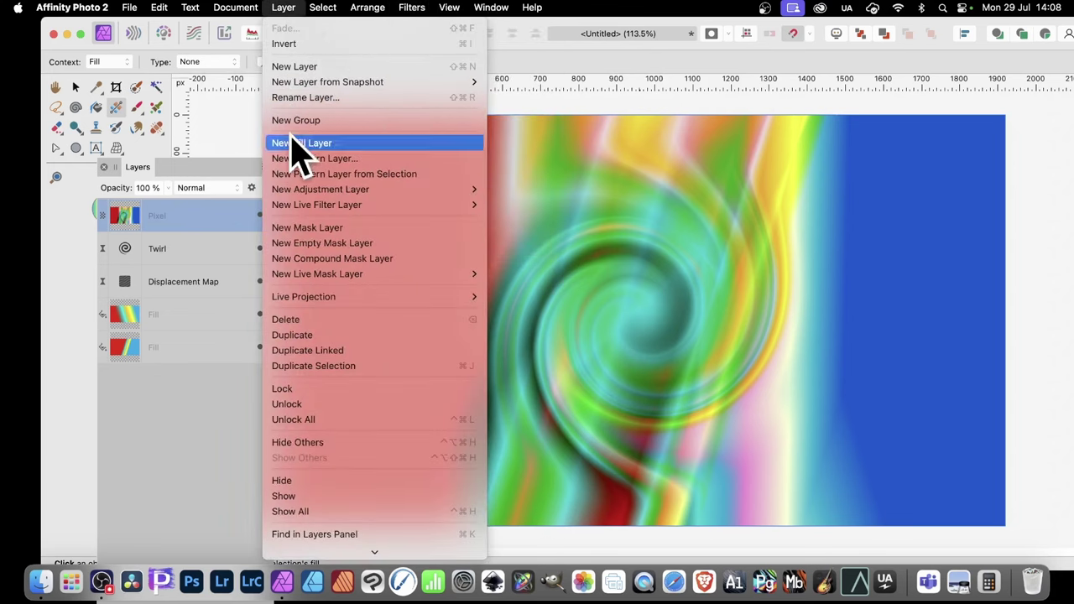
mouse_move(302, 205)
mouse_move(597, 237)
click(879, 343)
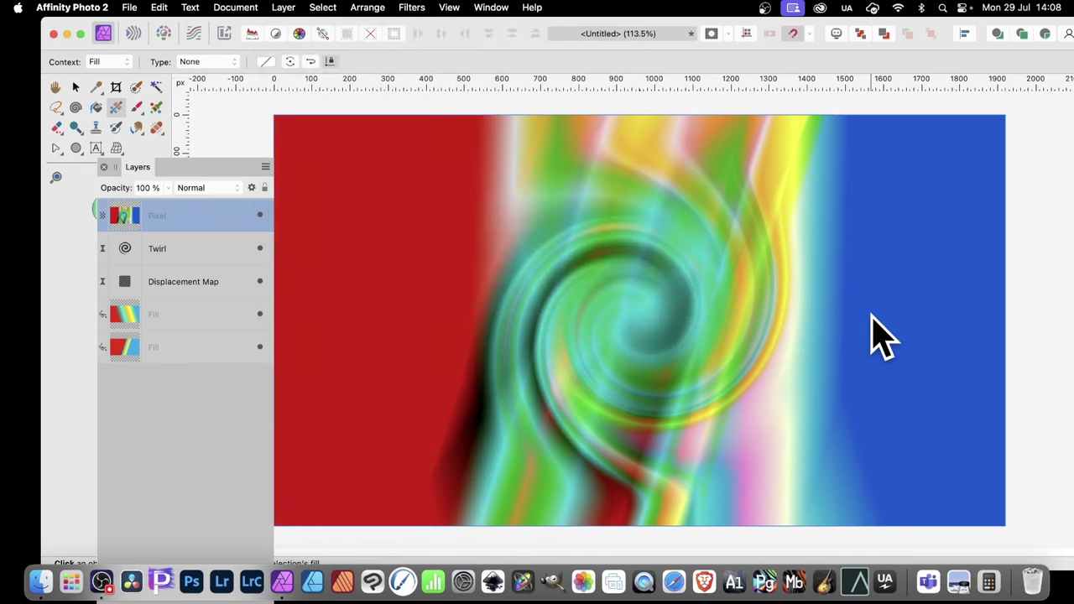